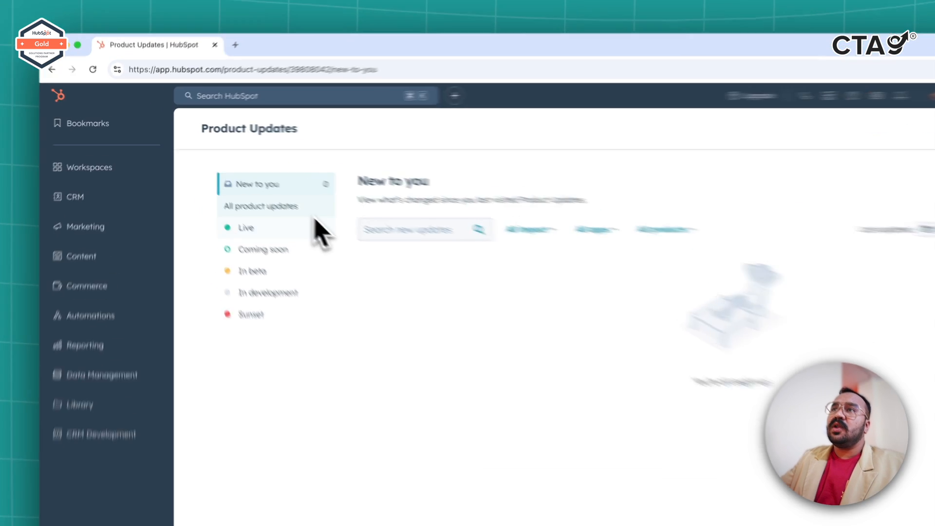
Search the new product updates for "dynamic"
click(260, 183)
click(333, 200)
text(dynamic)
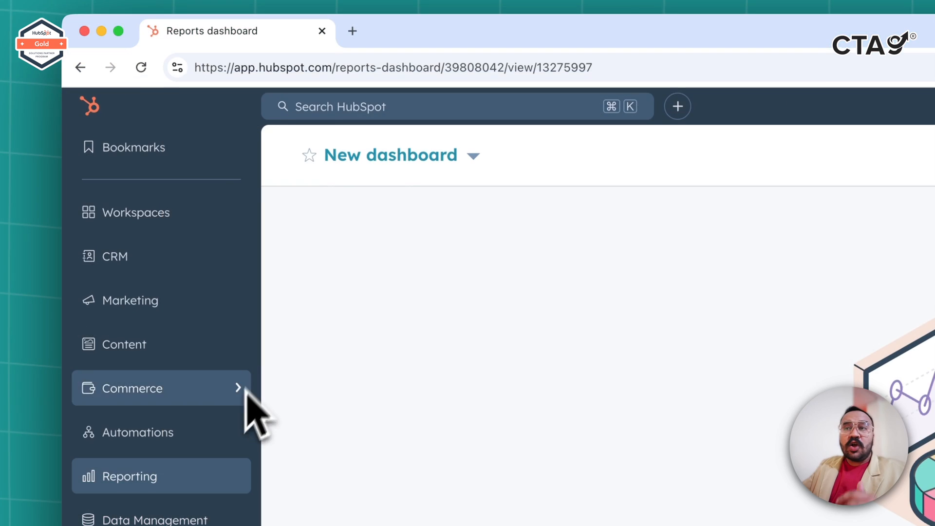
Create a new sequence in the Sequences automation tool using the dynamic sequence option
mouse_move(229, 430)
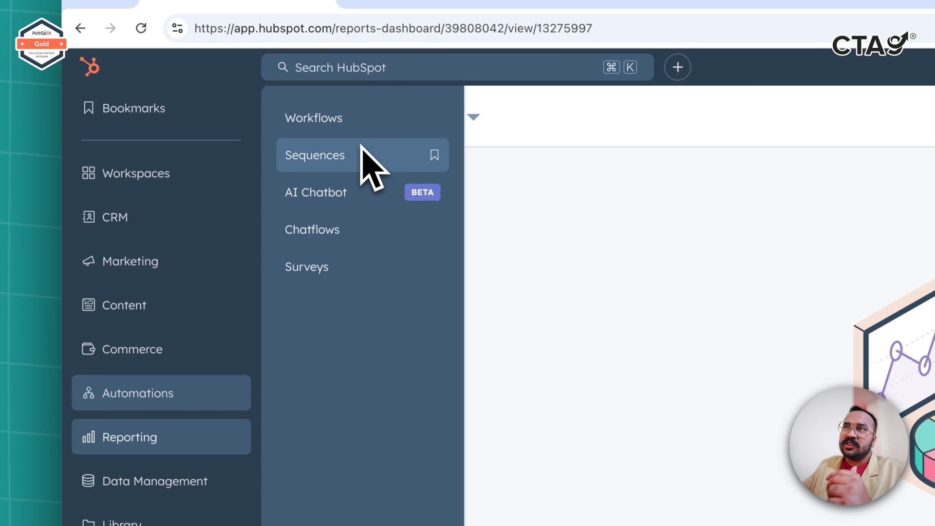
click(363, 152)
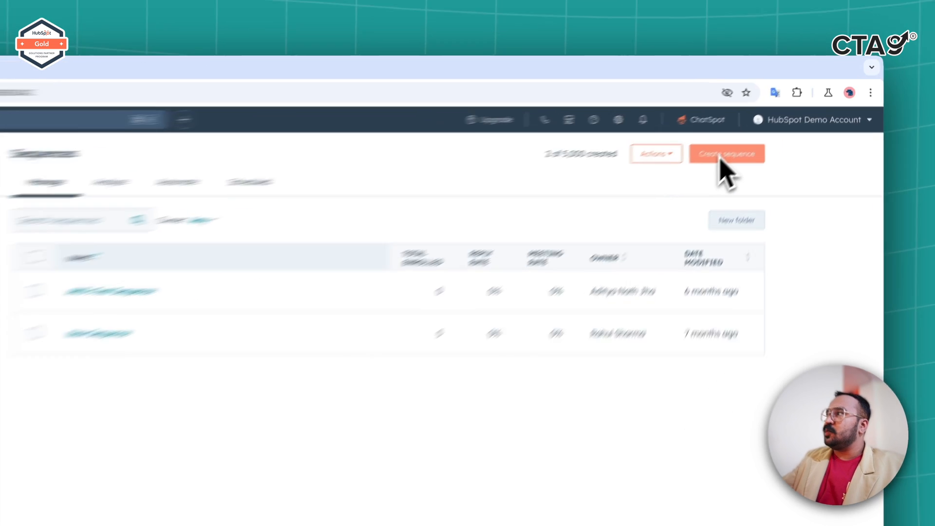
click(761, 127)
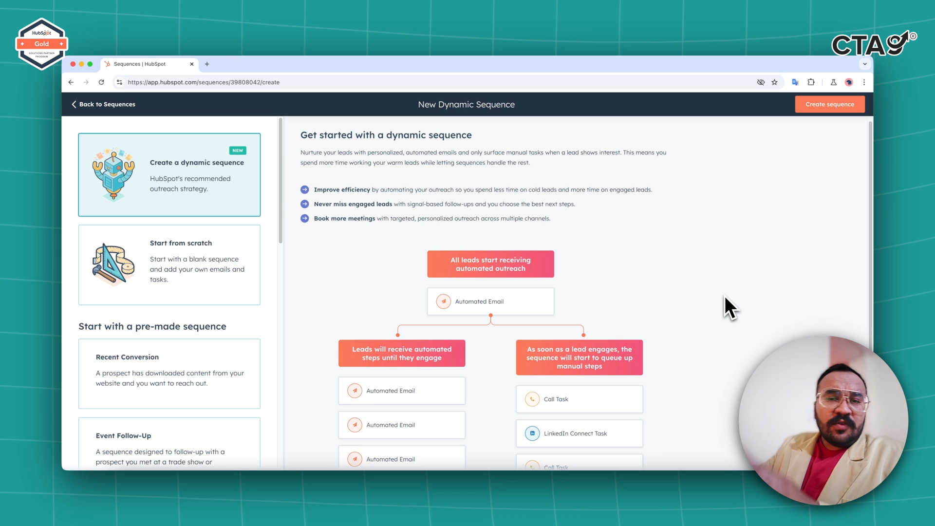
scroll(614, 273, down, 2)
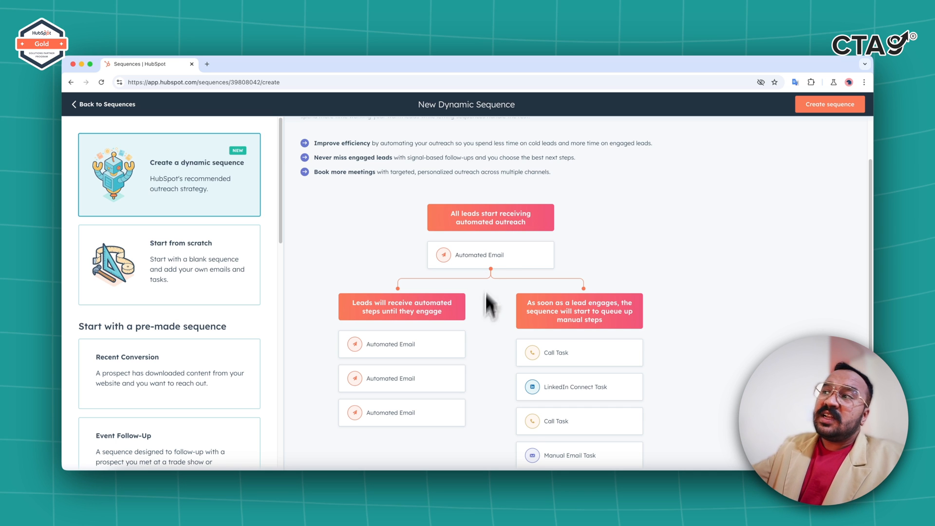
scroll(491, 259, down, 1)
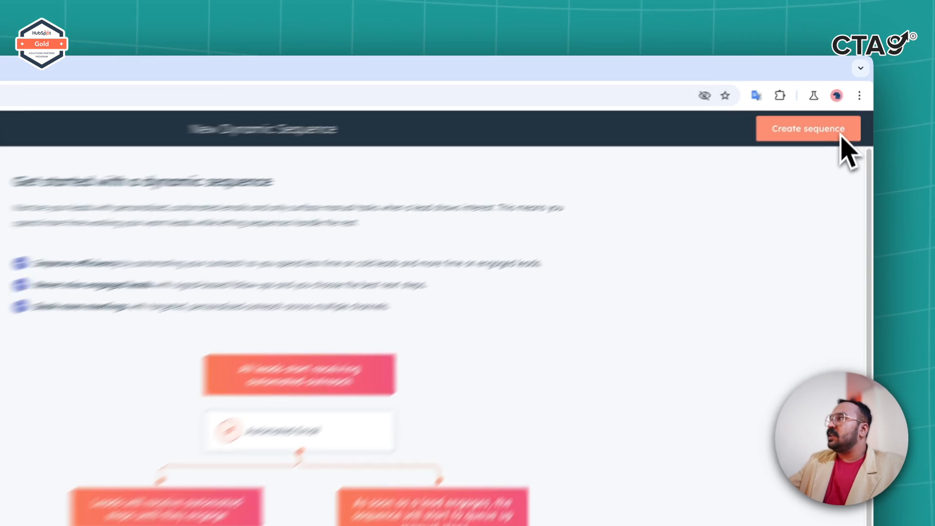
click(840, 137)
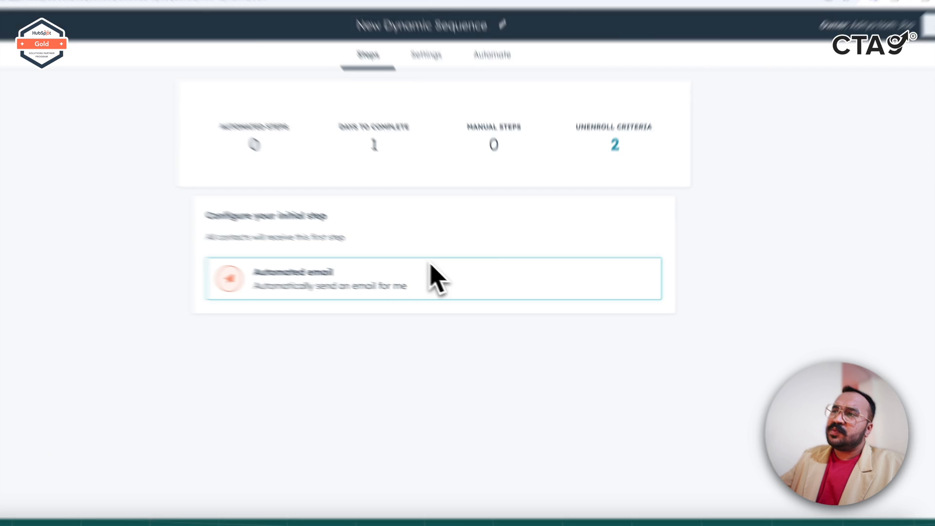
Add an automated email as the sequence's initial step and proceed to its email content
click(467, 287)
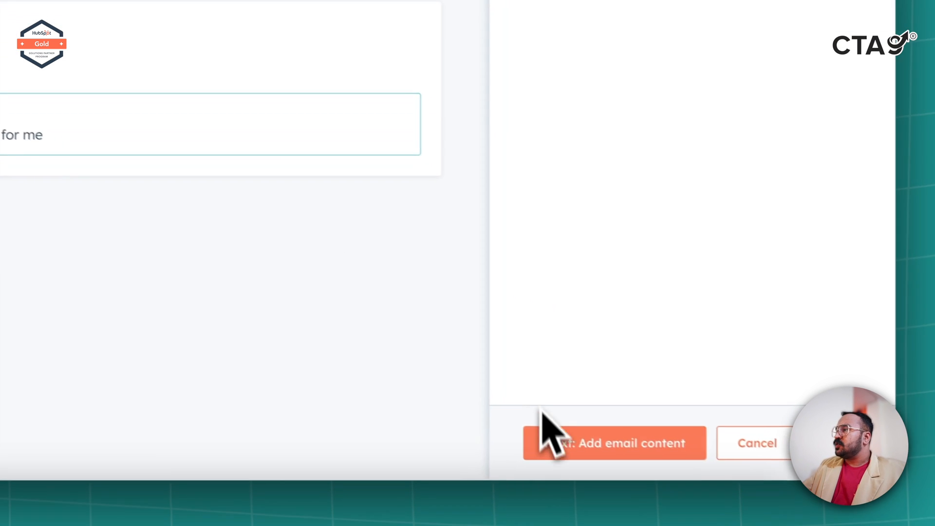
click(570, 444)
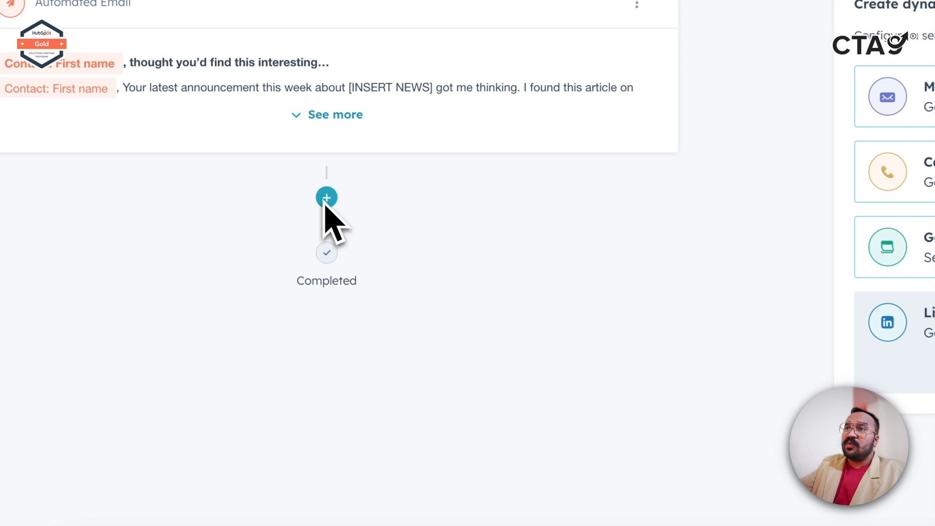
Add a second automated email after the first as a new thread, using The "Next Step" Email template
click(326, 199)
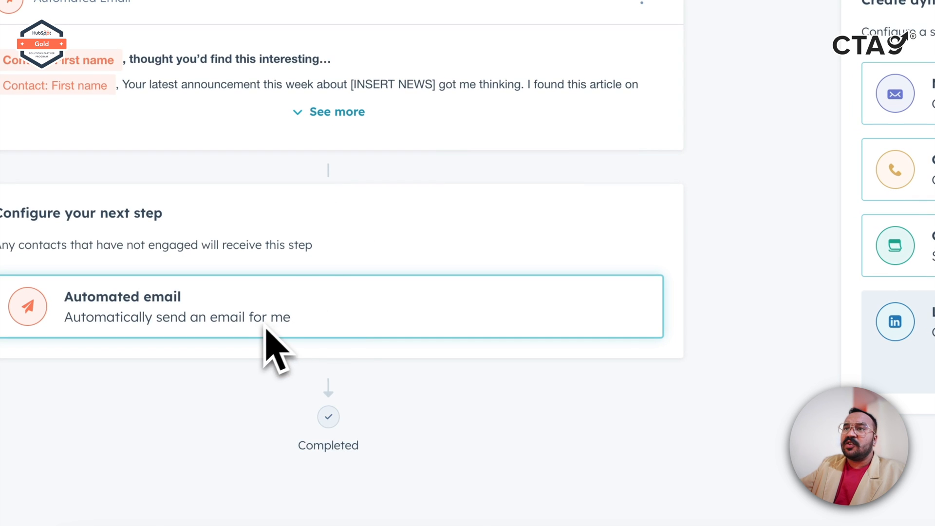
click(336, 330)
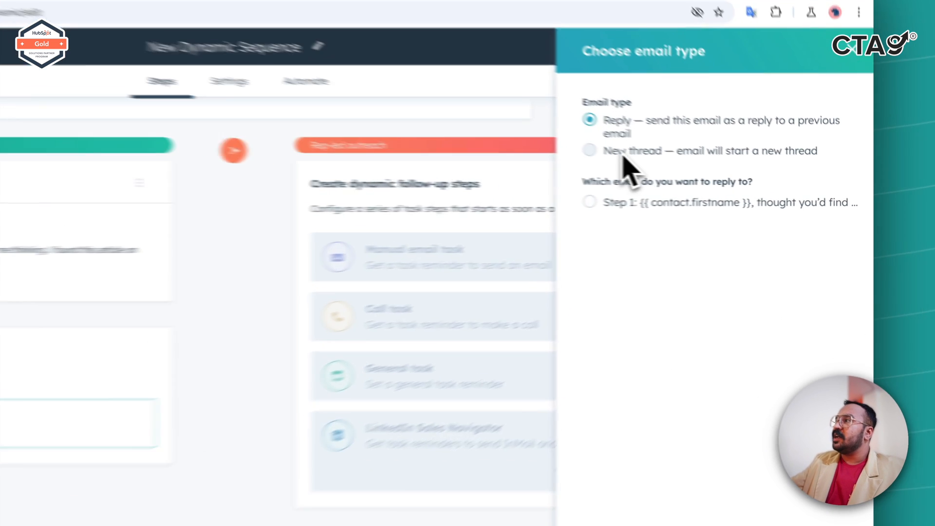
click(716, 171)
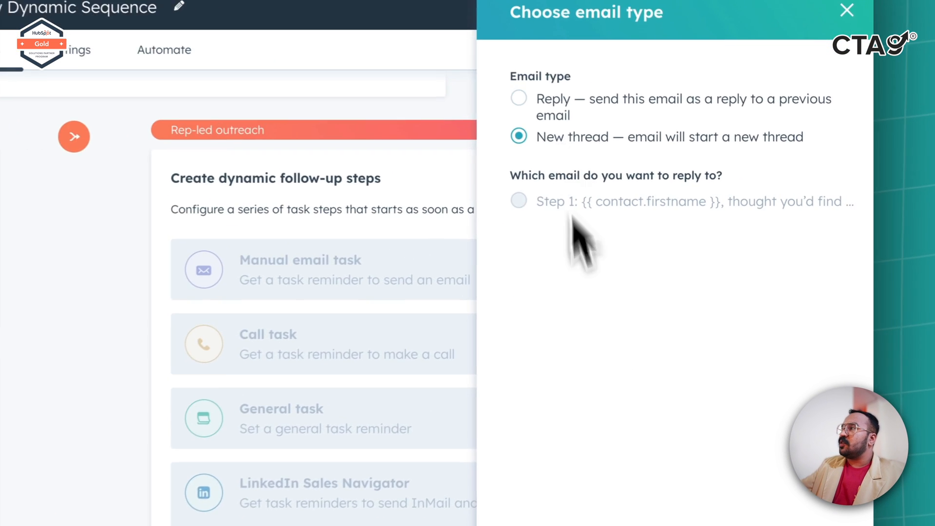
click(720, 452)
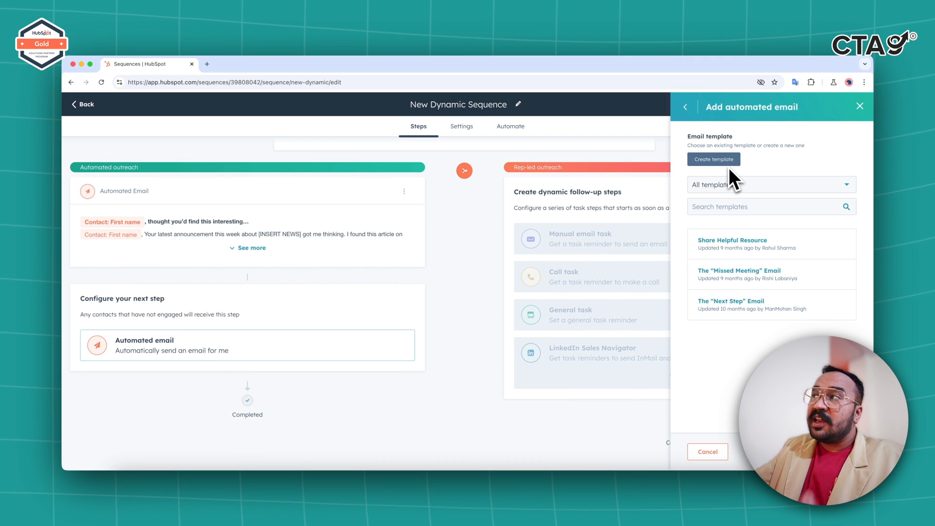
click(714, 299)
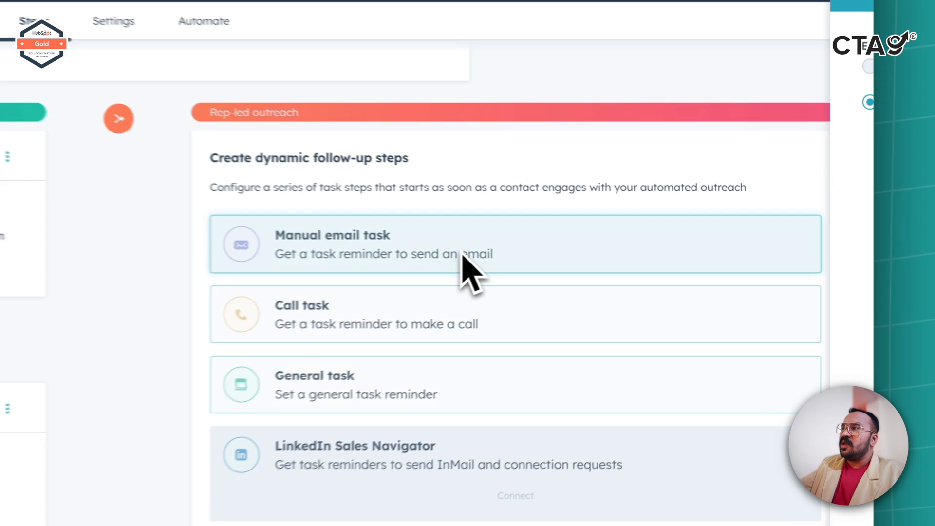
Start a manual email task in the rep-led outreach and set its priority to High
click(580, 441)
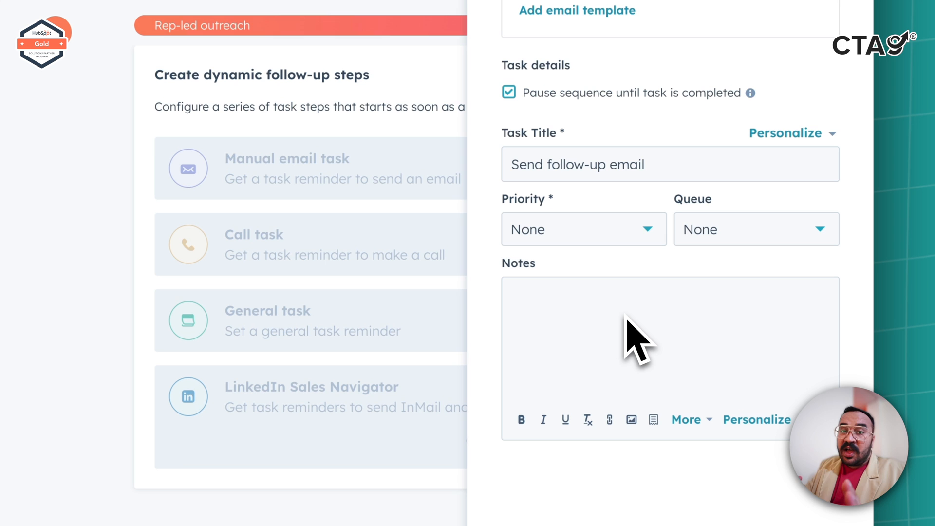
click(551, 234)
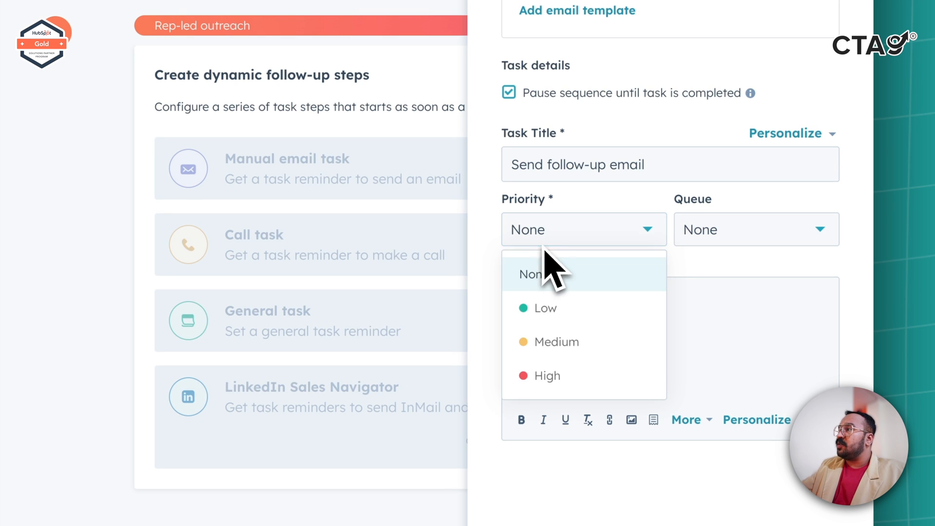
click(560, 375)
click(750, 236)
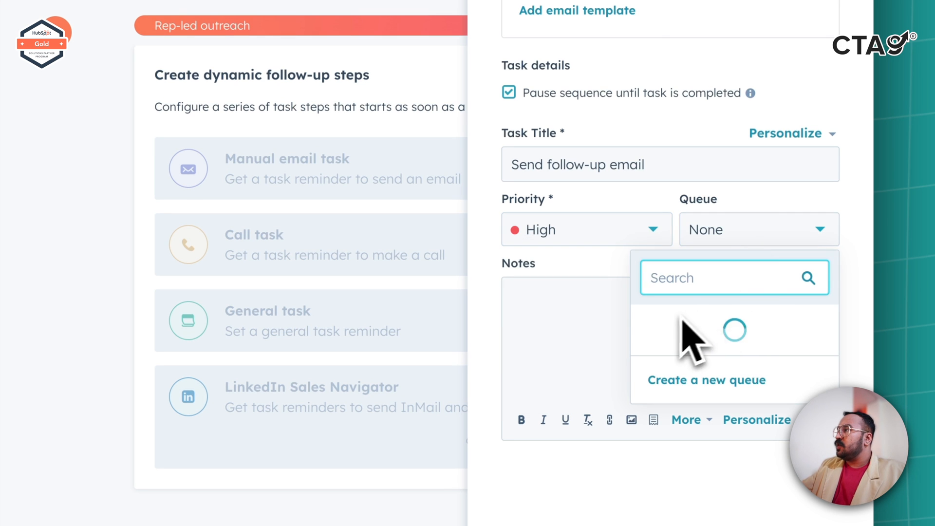
click(517, 366)
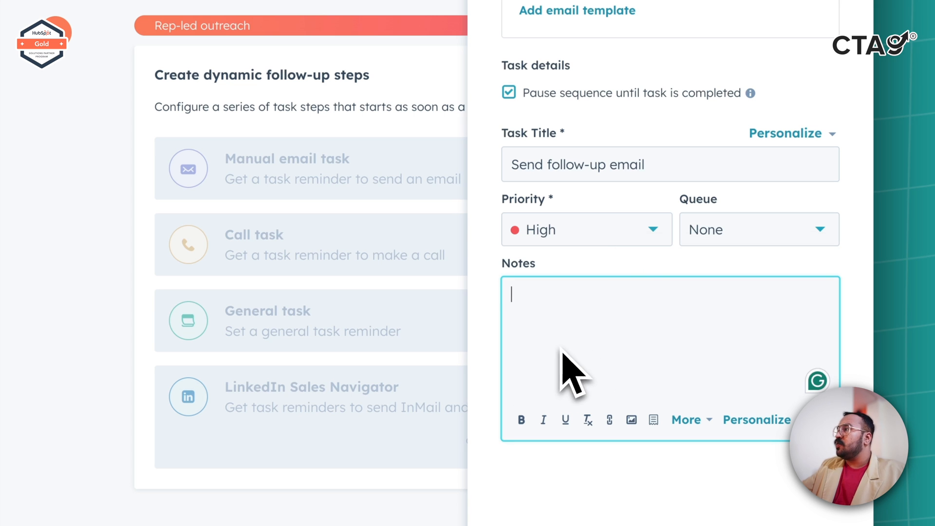
Extend the manual email task's title to "Send follow-up email Once outreach target engages" and enter "Do this" in its notes
click(663, 167)
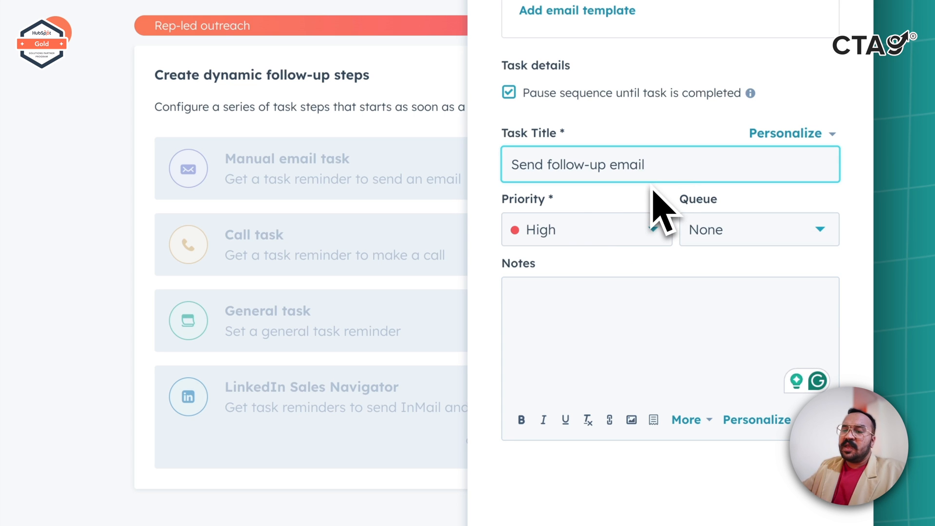
text(On)
text(ce outreach t)
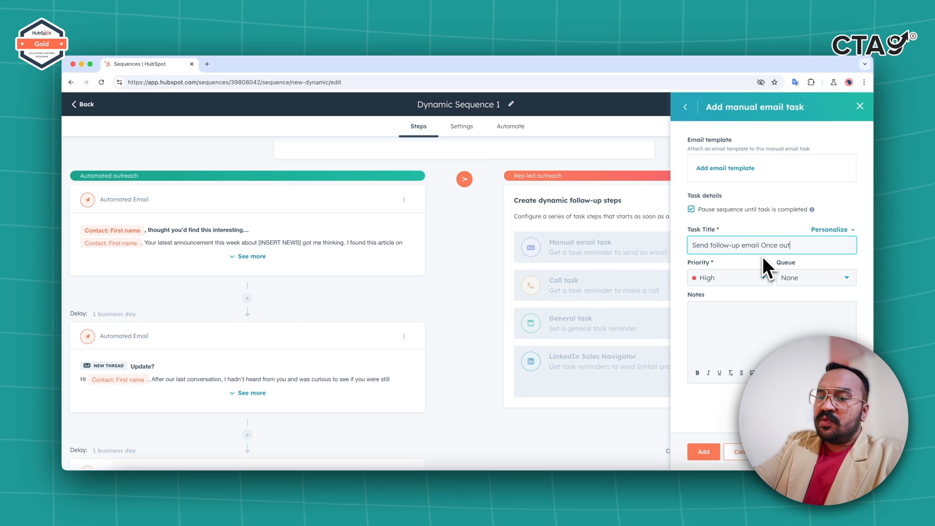
text(arget engages)
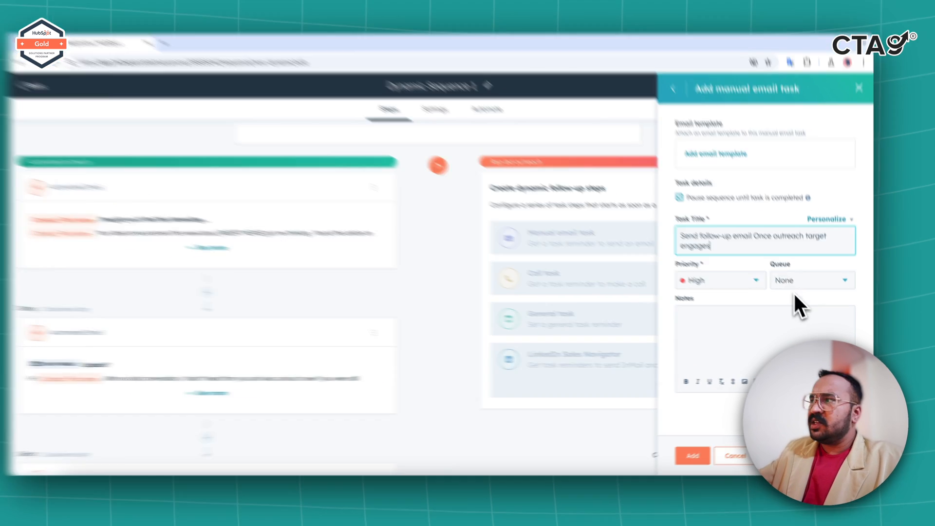
click(741, 357)
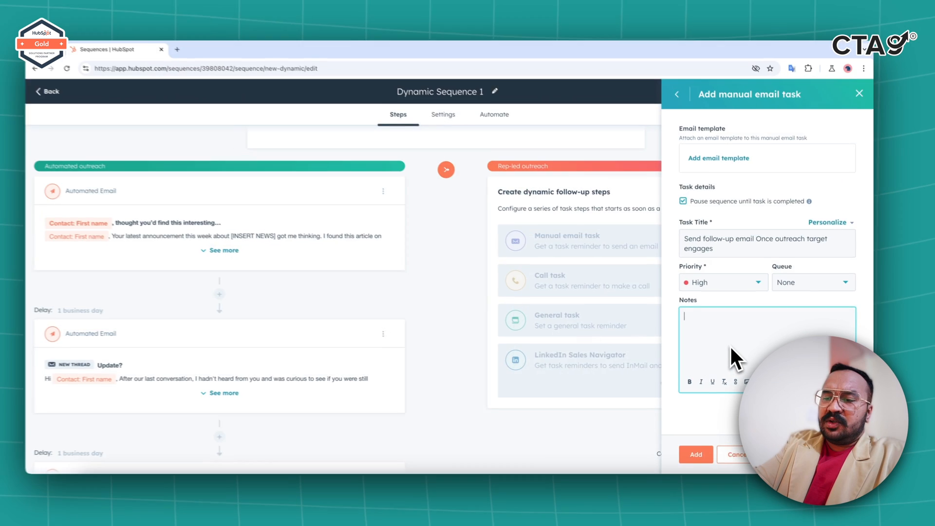
text(Do this)
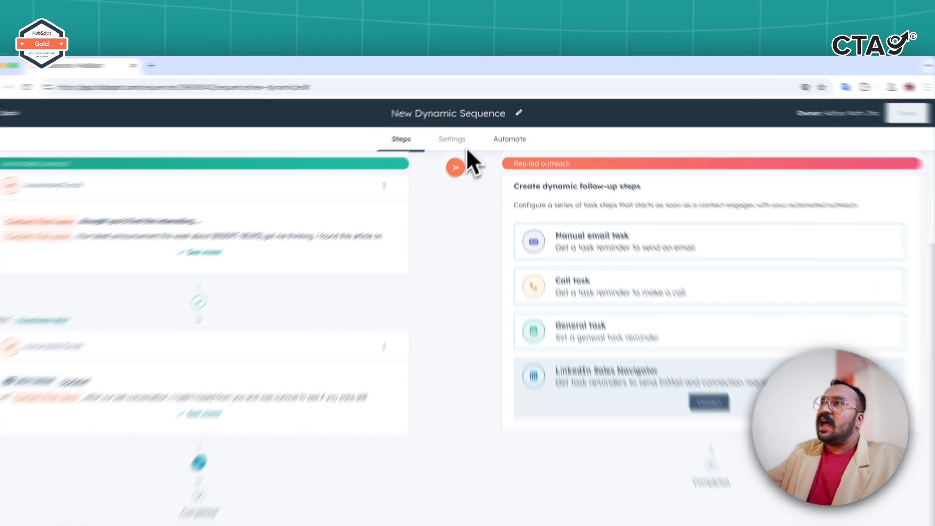
Open the sequence settings and rename the sequence "Dynamic Sequence 1"
click(461, 127)
click(511, 104)
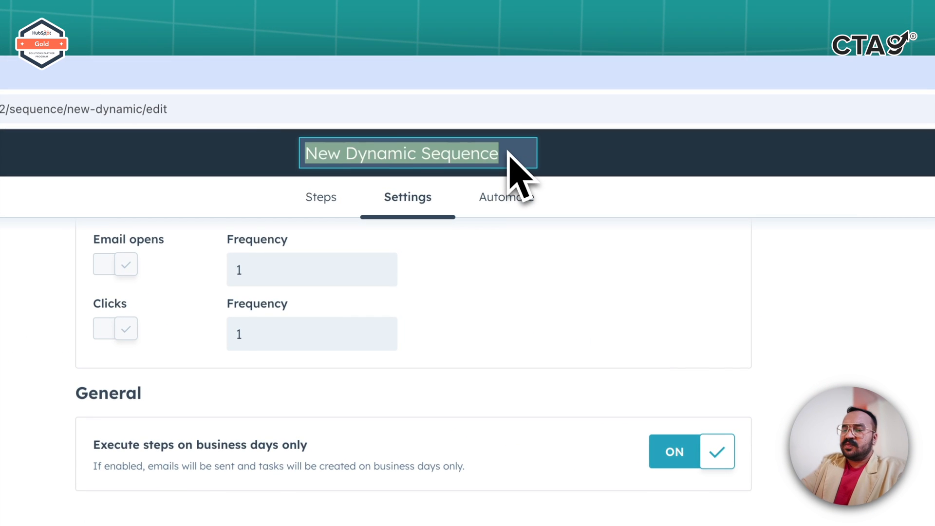
text(Dynamic )
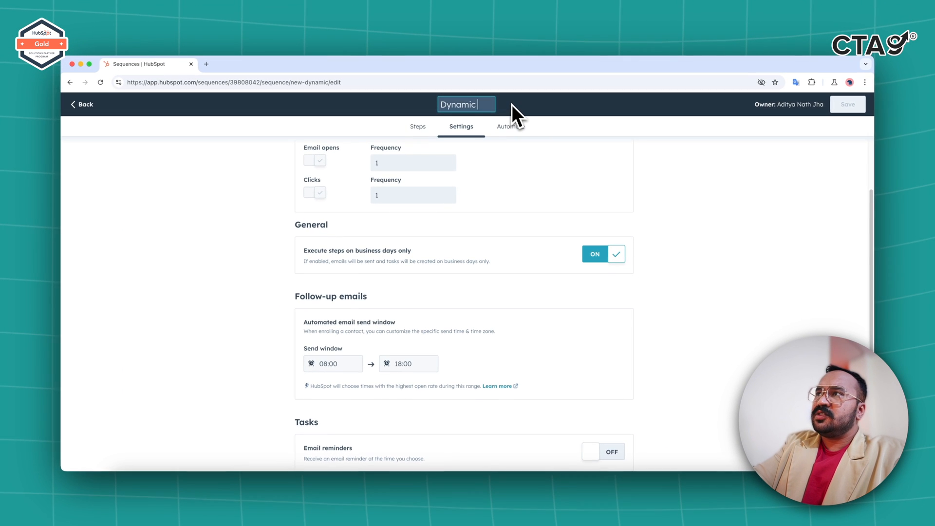
text(Sequence 1)
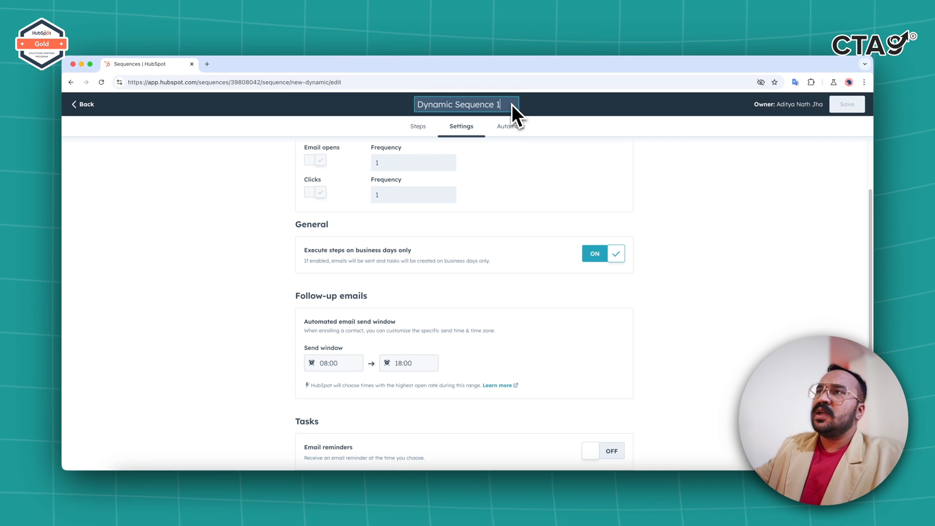
Review the engagement, general and follow-up email settings and turn on email reminders for tasks
scroll(489, 233, up, 3)
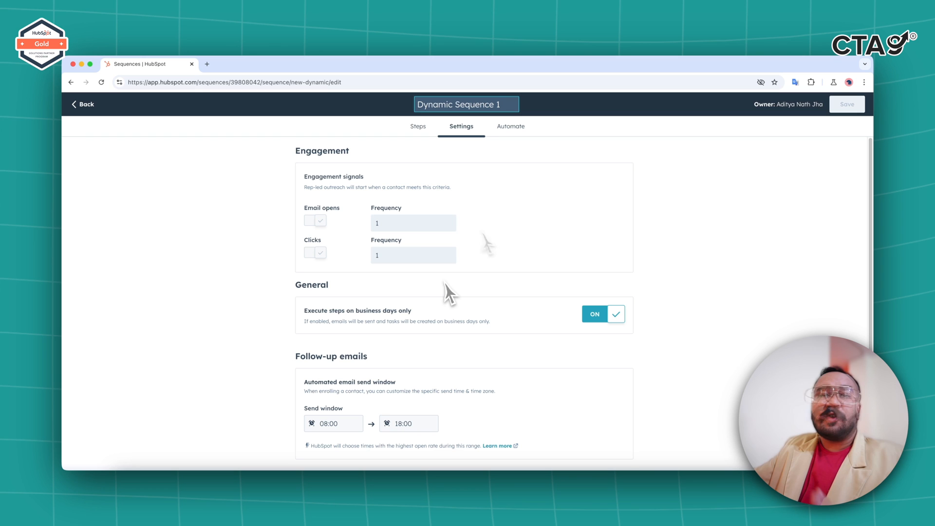
scroll(382, 361, down, 2)
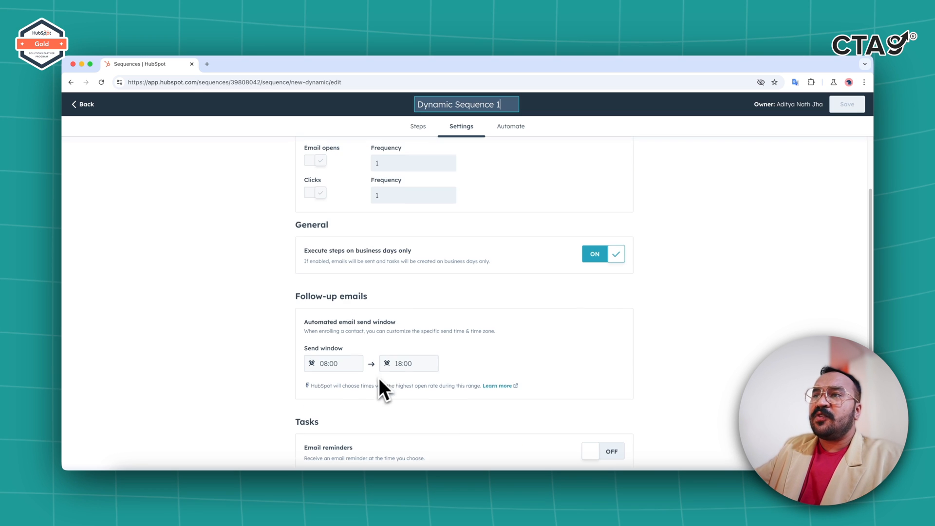
scroll(407, 361, up, 2)
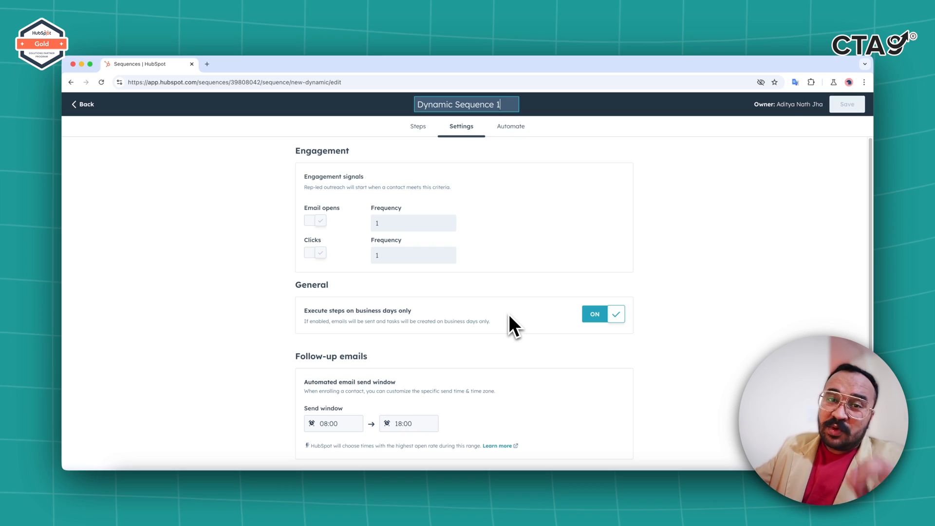
scroll(510, 317, down, 2)
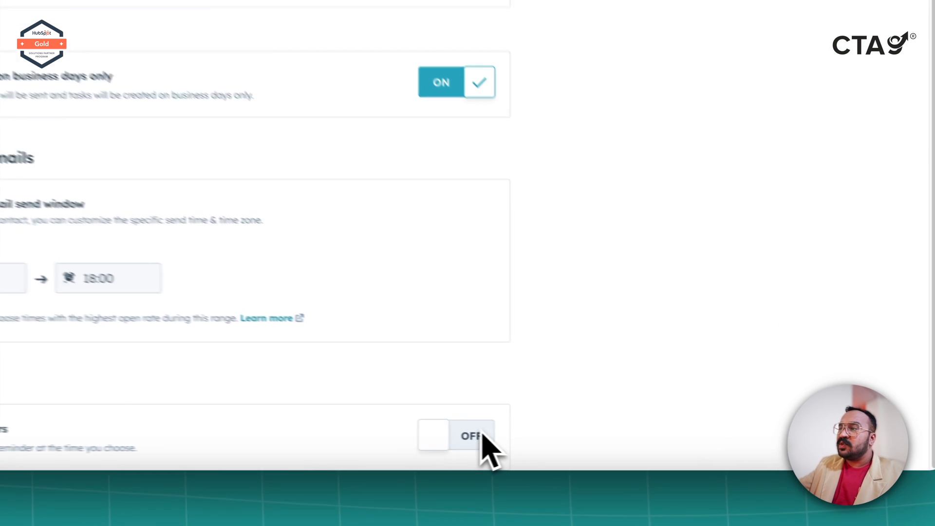
click(612, 451)
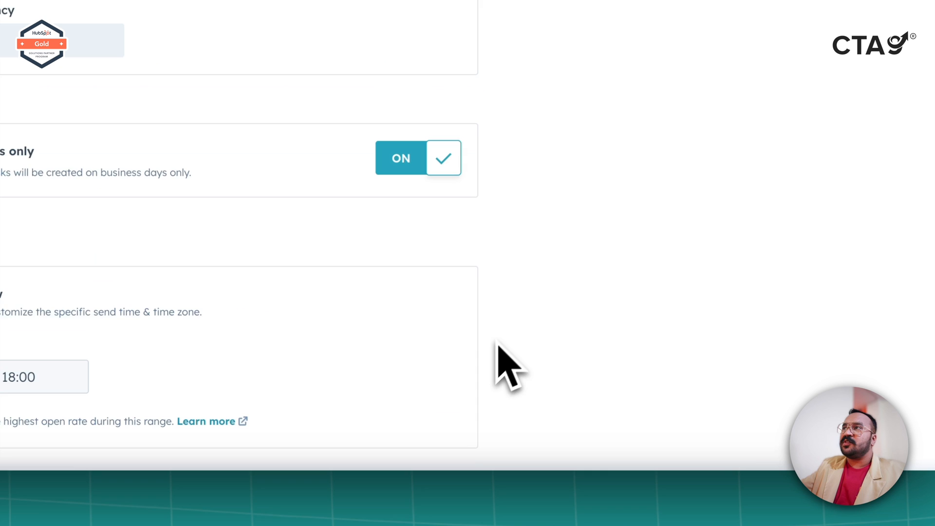
Enable the automation that unenrolls all contacts at the same company from this sequence
click(352, 41)
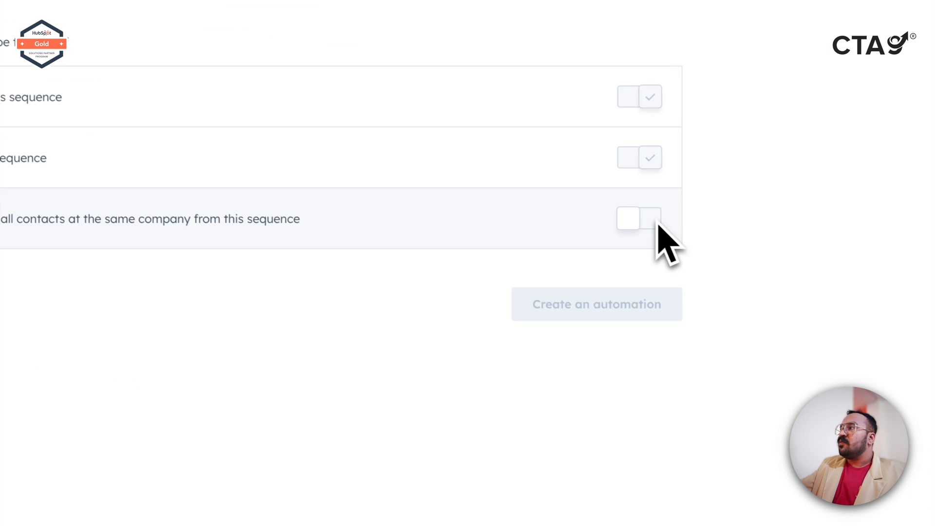
click(633, 213)
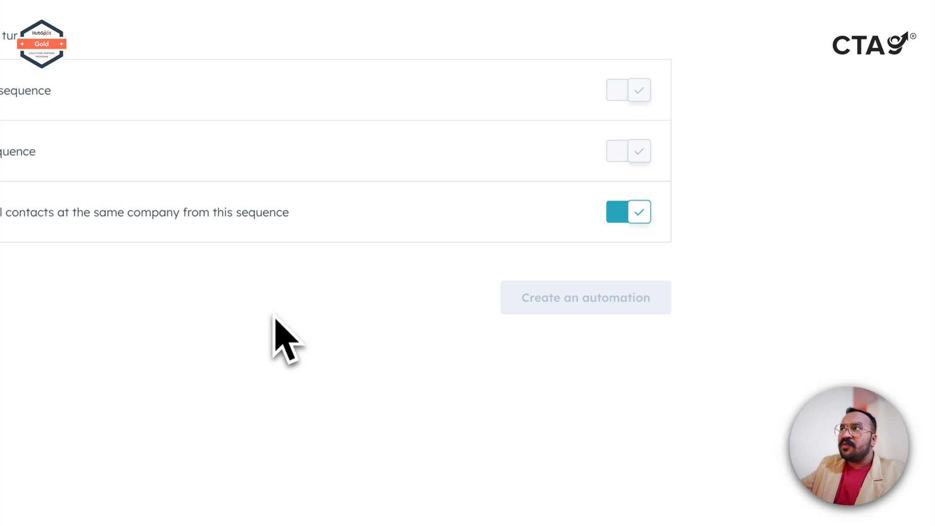
Return to the sequence steps and start saving the sequence
click(278, 74)
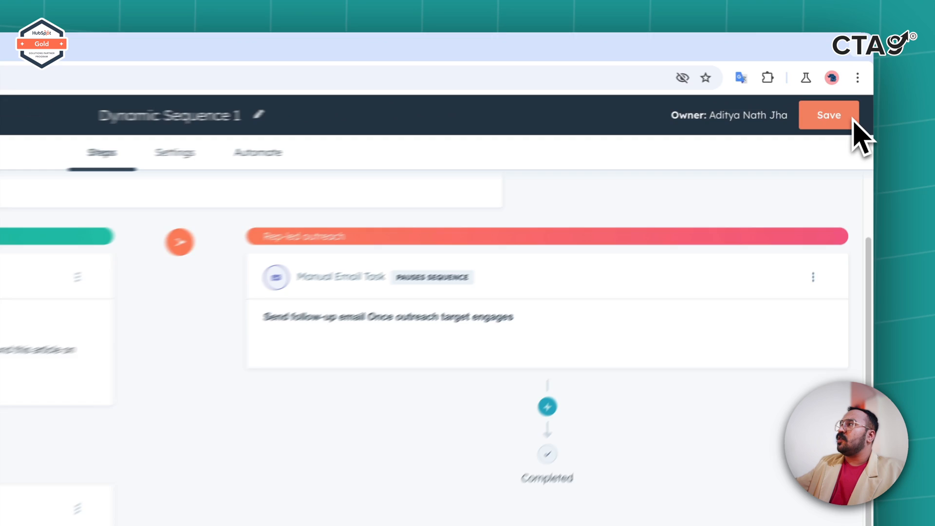
click(850, 105)
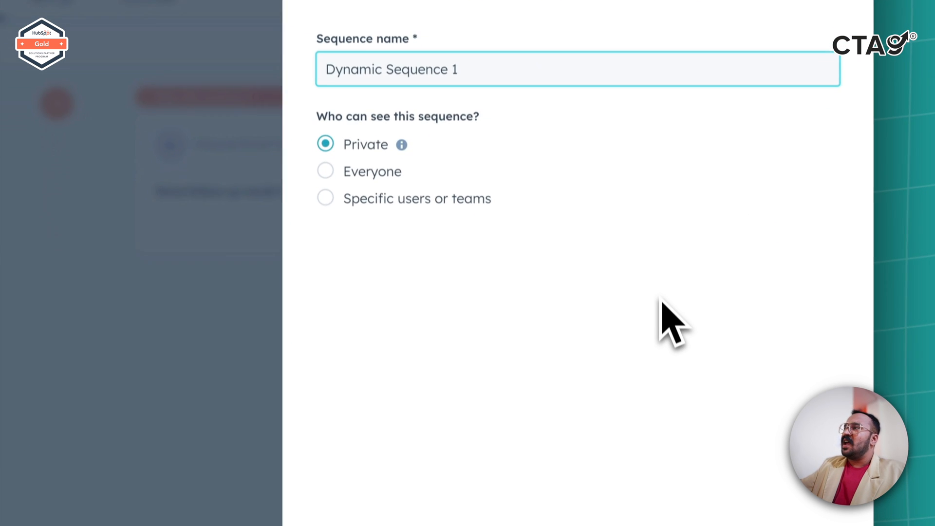